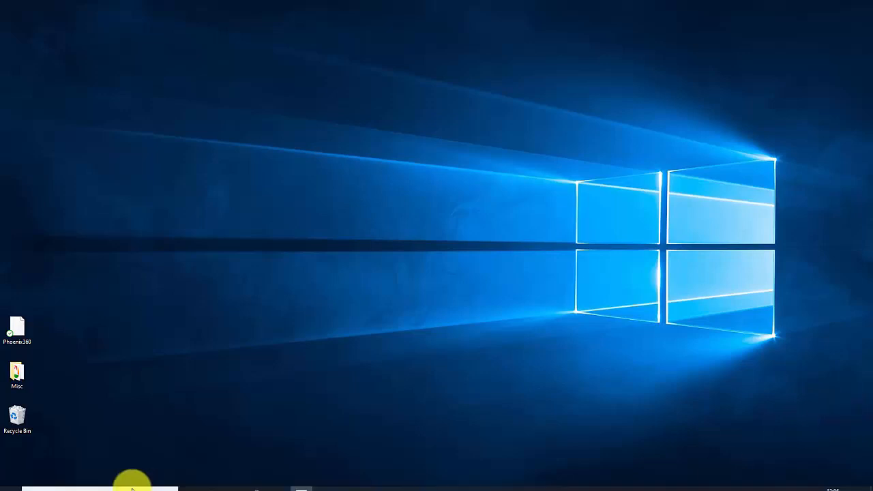
# - Launch Outlook 2013 and open the Outlook Options dialog
pyautogui.moveTo(312, 7)
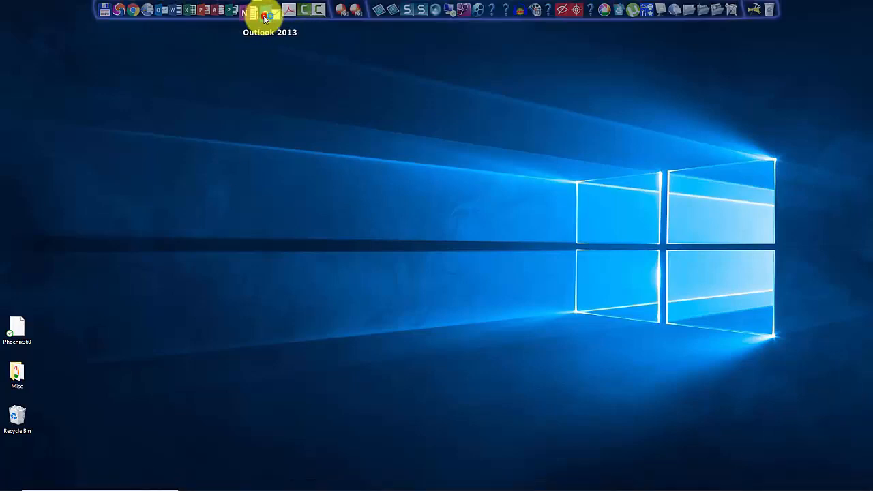
pyautogui.click(260, 10)
pyautogui.click(417, 261)
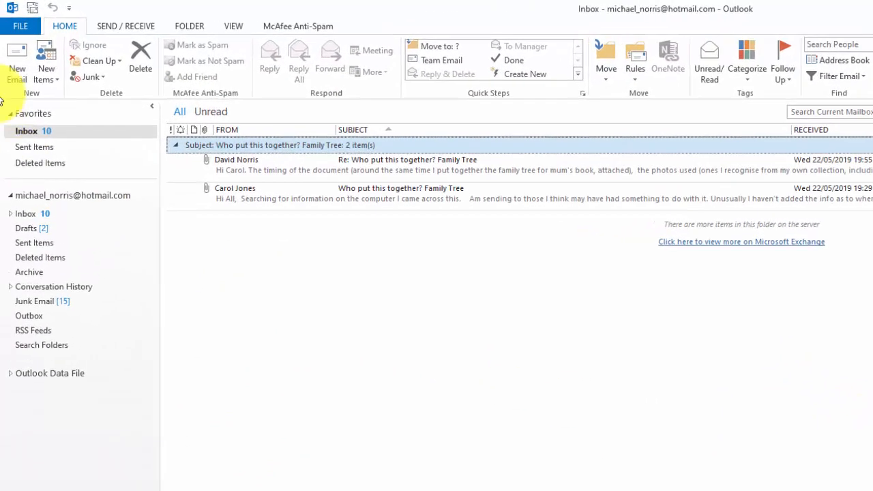
pyautogui.click(28, 26)
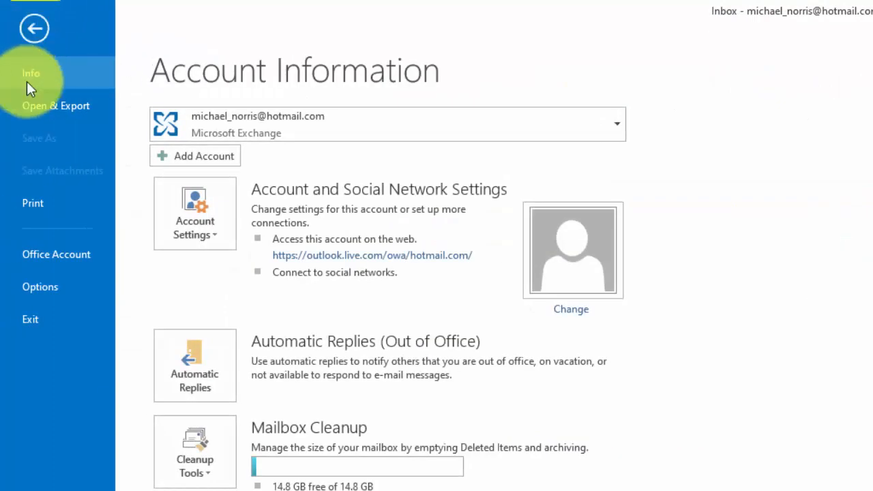
pyautogui.click(71, 291)
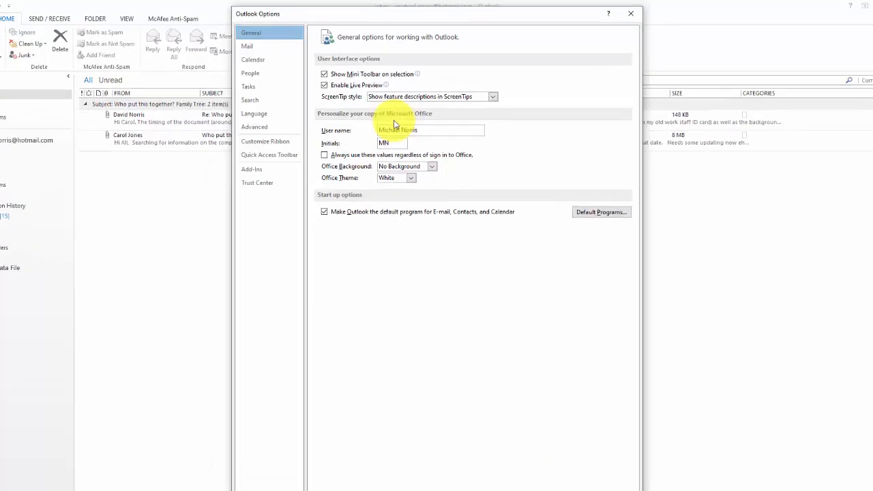
# - Look through the Mail, Calendar, People and Tasks categories of the Outlook options
pyautogui.click(293, 43)
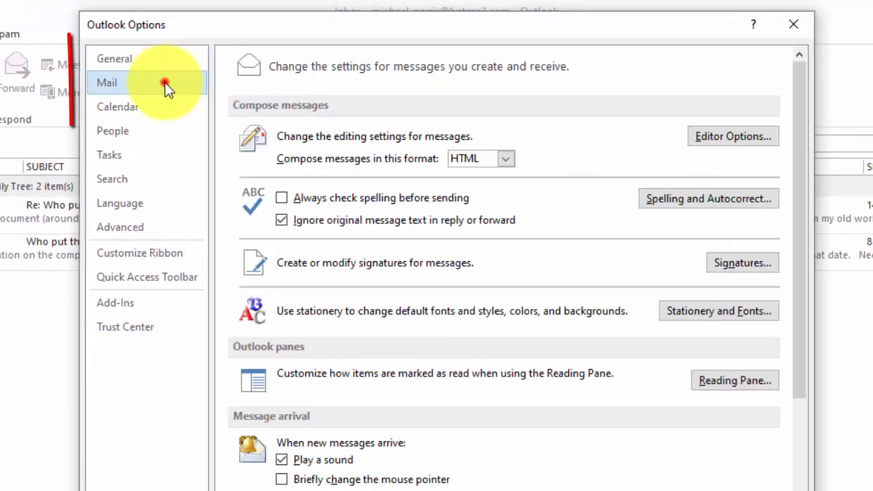
pyautogui.click(154, 107)
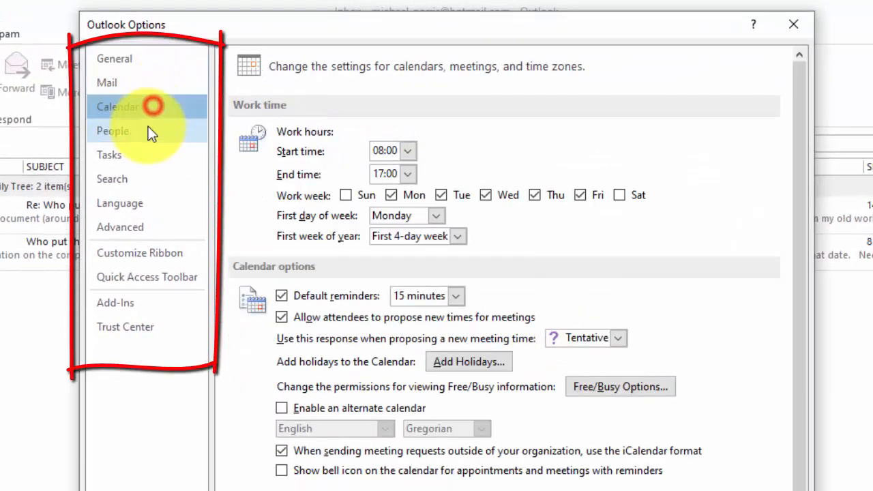
pyautogui.click(144, 131)
pyautogui.click(146, 156)
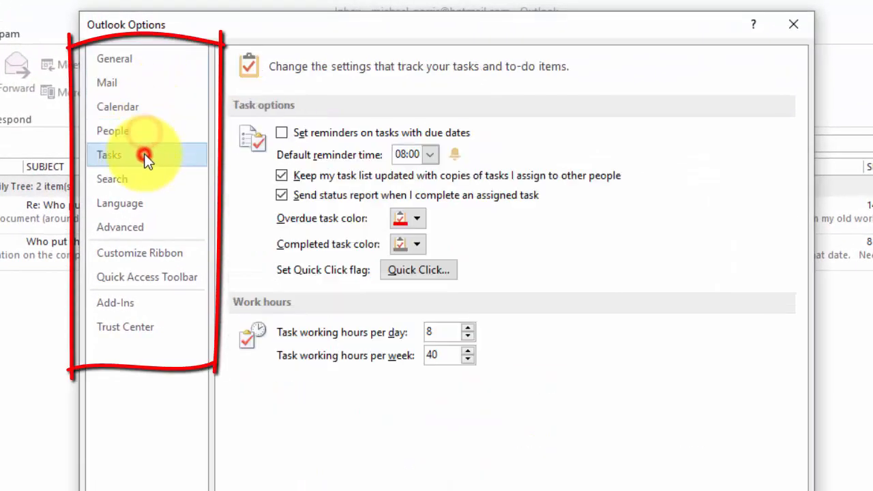
# - Open the signature editor from the Mail options
pyautogui.click(134, 90)
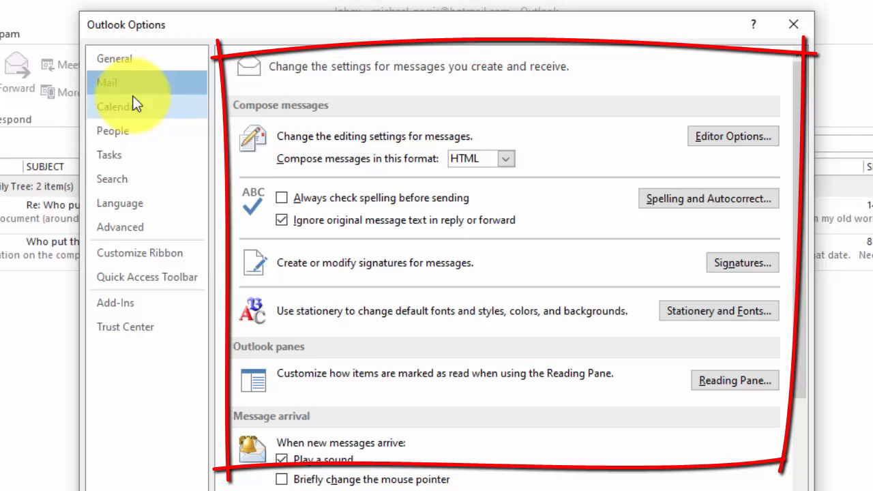
pyautogui.click(129, 86)
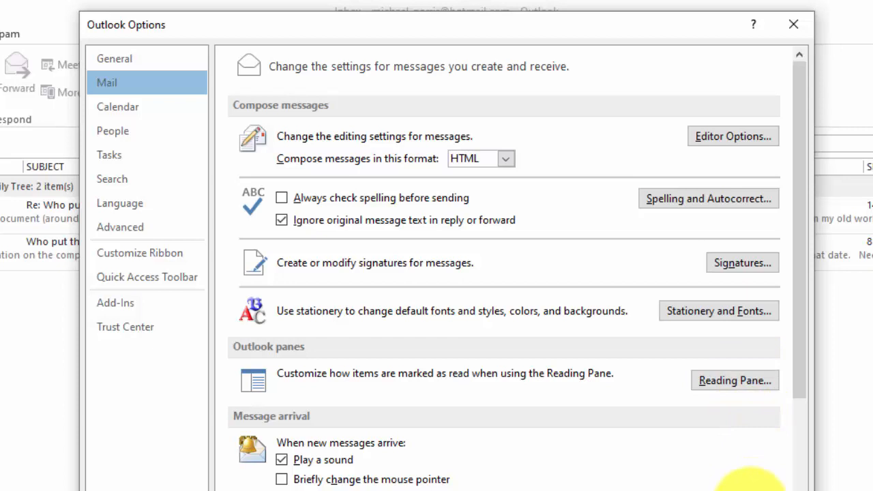
pyautogui.click(764, 266)
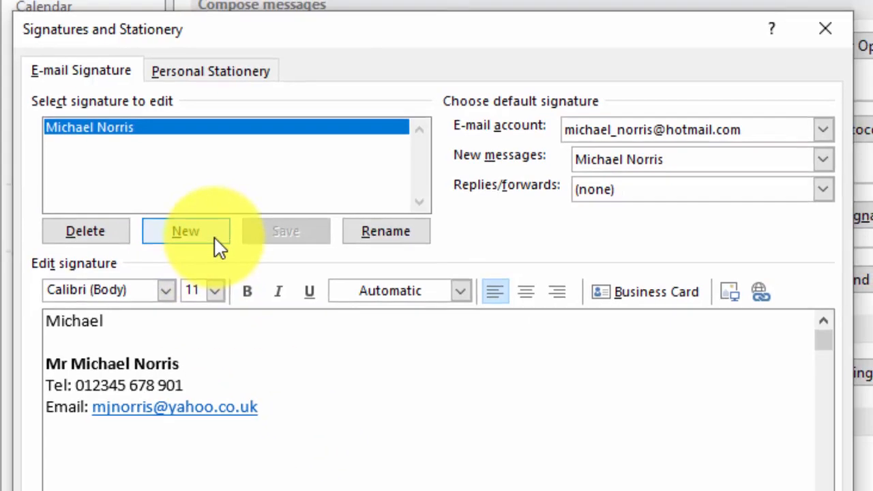
# - Create a new e-mail signature named with the sender's full name followed by "(Business)"
pyautogui.click(222, 249)
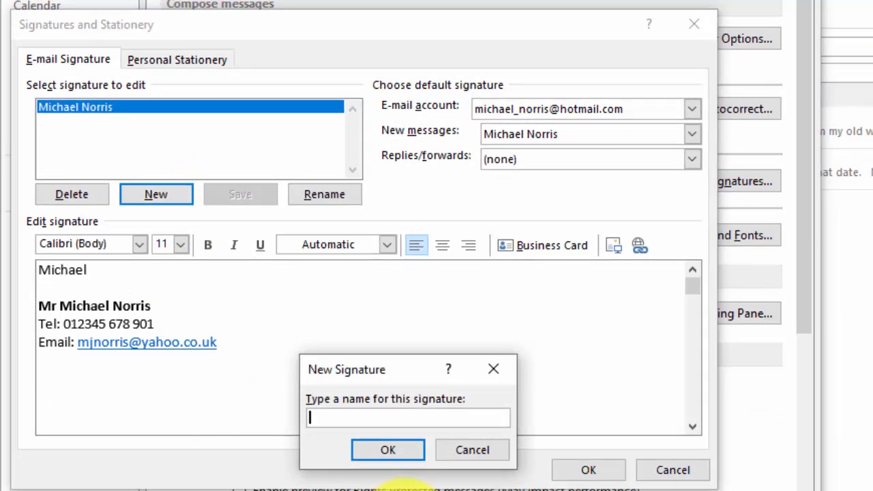
pyautogui.write('Michael Norr')
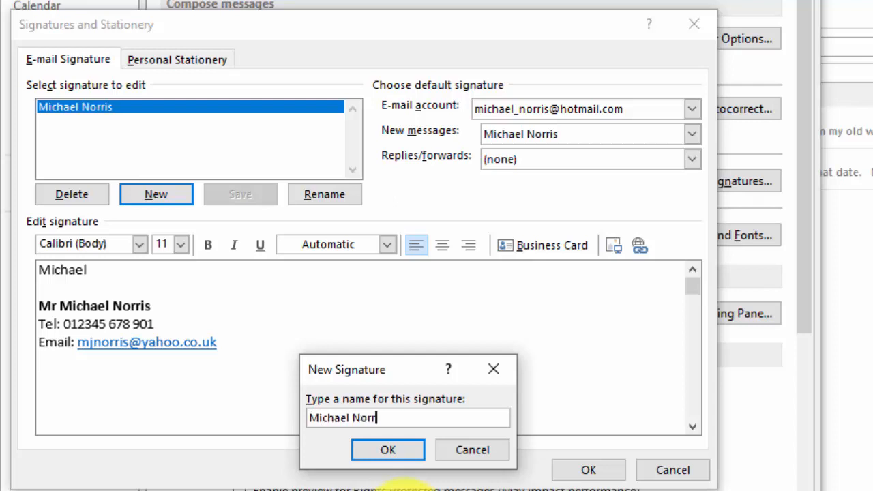
pyautogui.write('is (Business)')
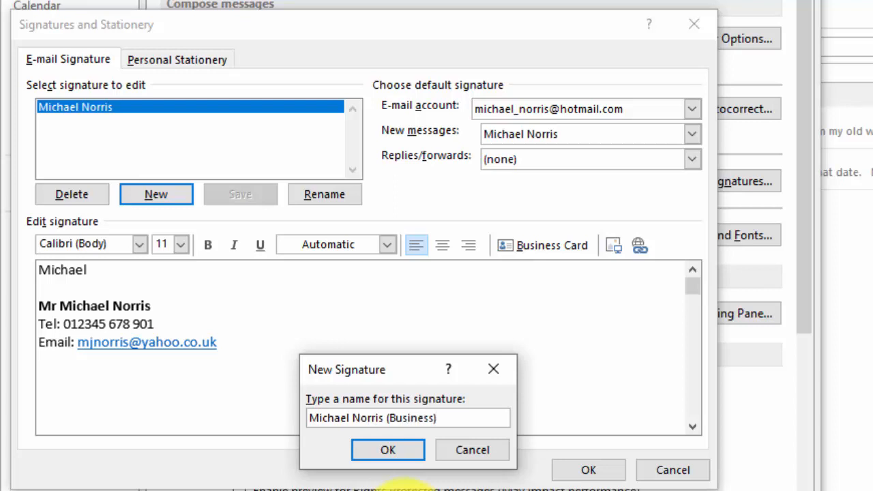
pyautogui.press('Return')
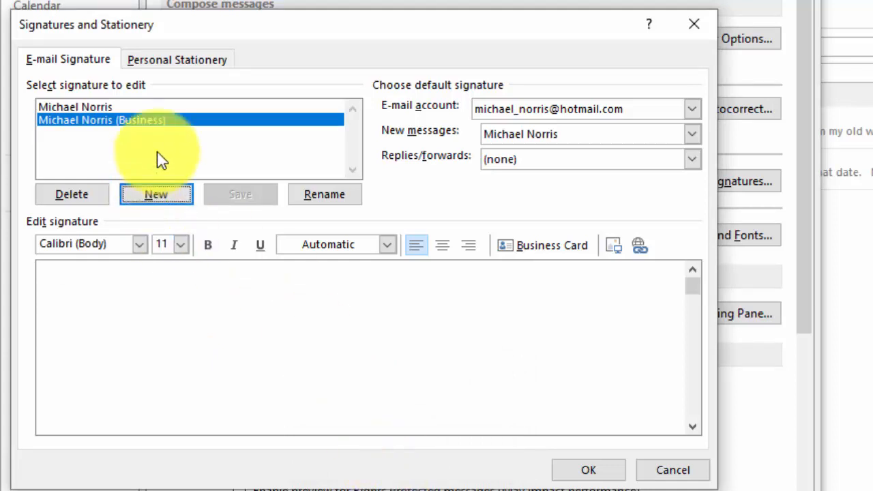
# - Write the signature text: the sender's first name, a blank line, the full name with title, and "Teacher" on the line below
pyautogui.click(163, 318)
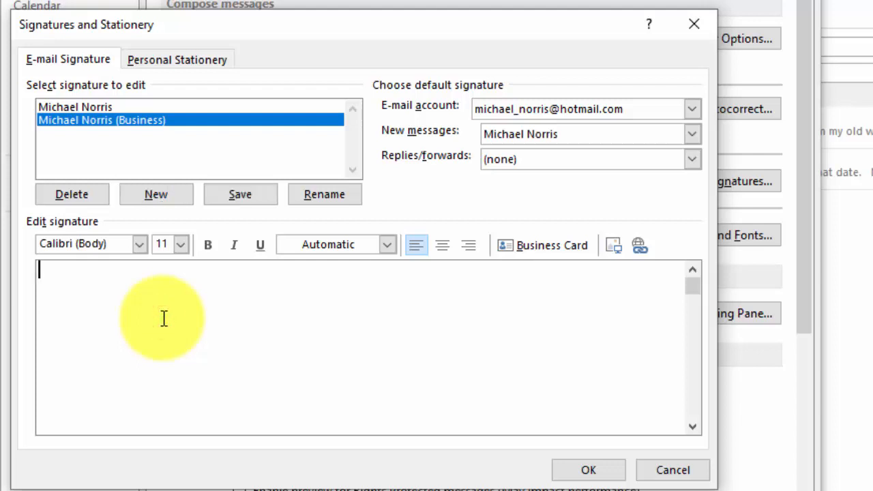
pyautogui.write('Michael')
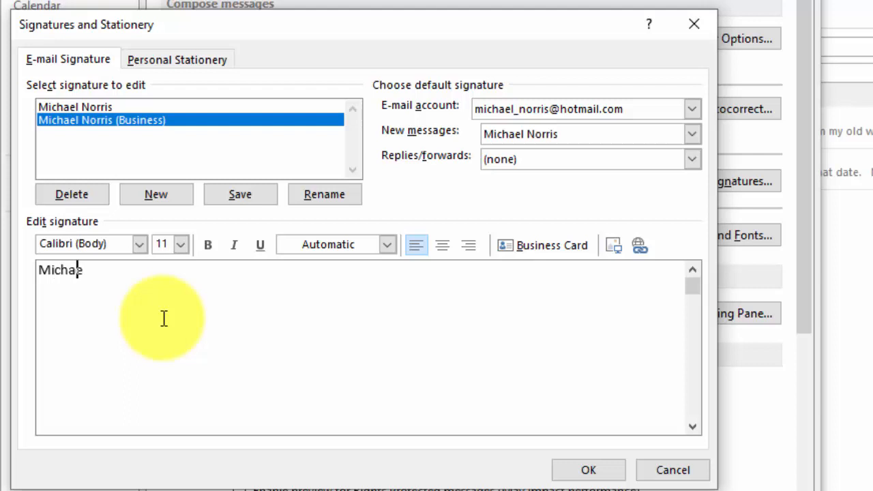
pyautogui.press('Return')
pyautogui.press('Return')
pyautogui.write('Mr Michael Norris')
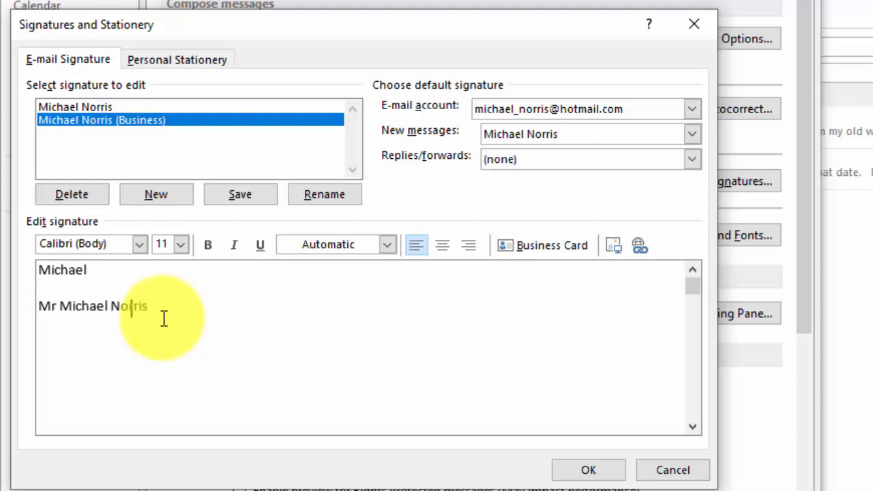
pyautogui.press('Return')
pyautogui.write('Teacher')
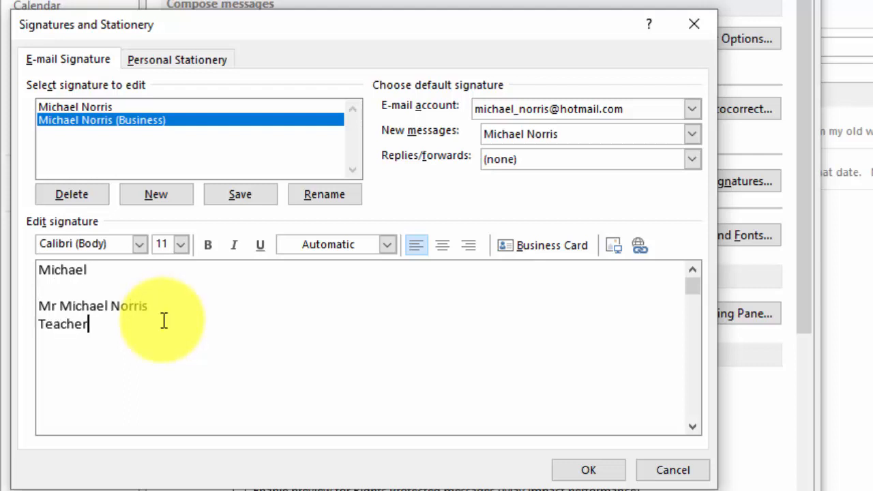
# - Format the full name and "Teacher" lines as bold italic Arial and save the signature
pyautogui.click(126, 328)
pyautogui.moveTo(127, 327); pyautogui.dragTo(24, 311)
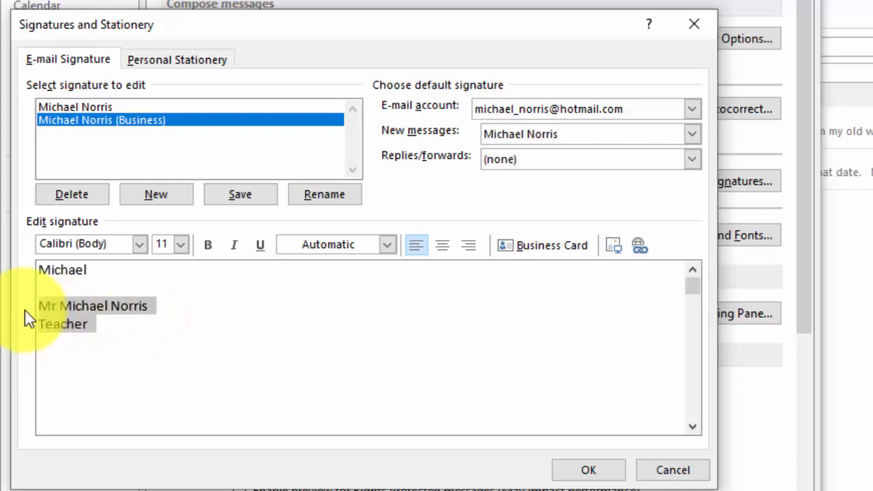
pyautogui.click(211, 245)
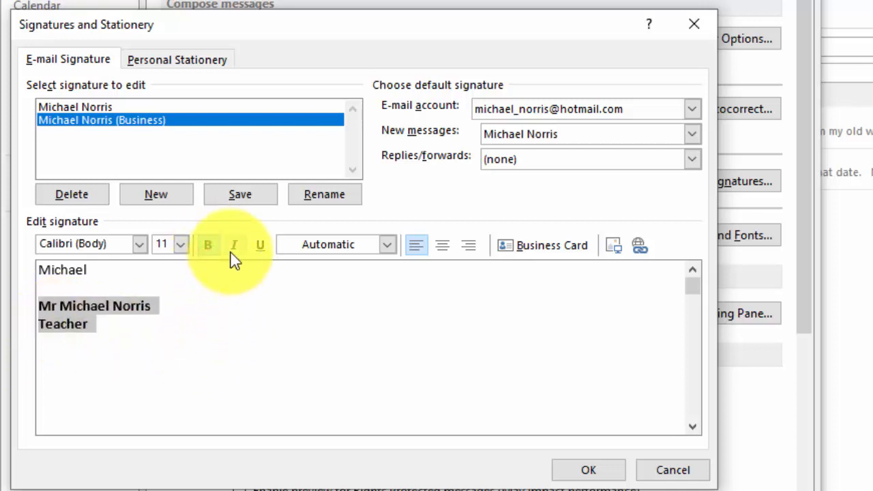
pyautogui.click(233, 245)
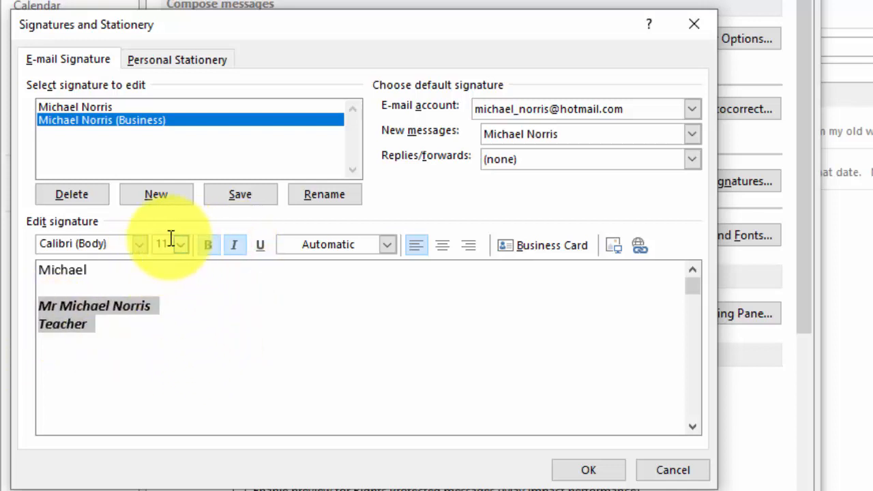
pyautogui.click(140, 245)
pyautogui.click(128, 401)
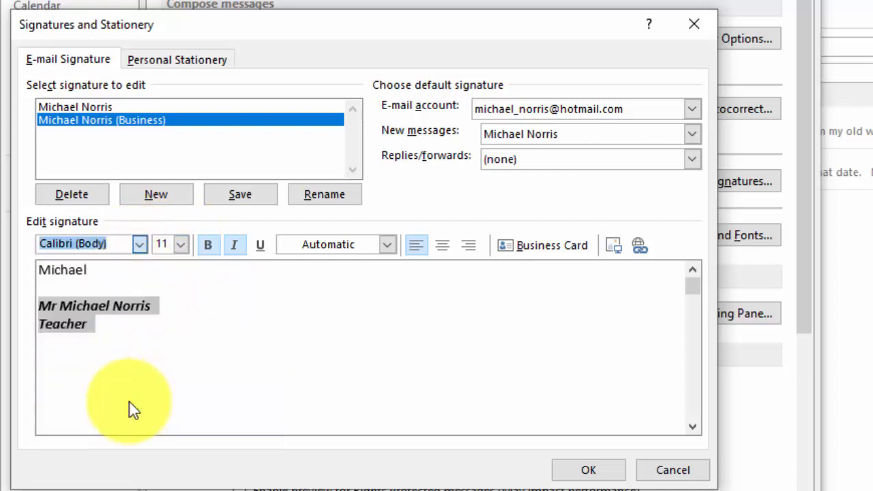
pyautogui.click(303, 336)
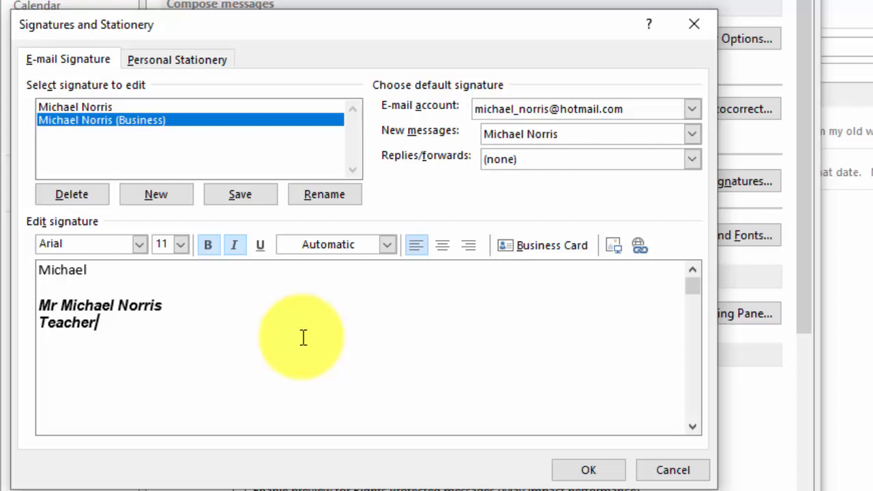
pyautogui.click(250, 196)
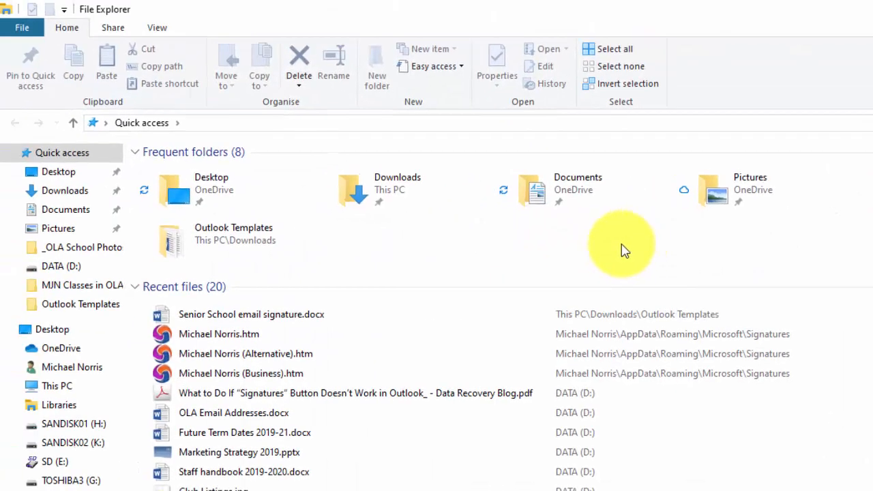
# - In File Explorer, open "Senior School email signature.docx" from the Outlook Templates folder in Downloads
pyautogui.click(73, 191)
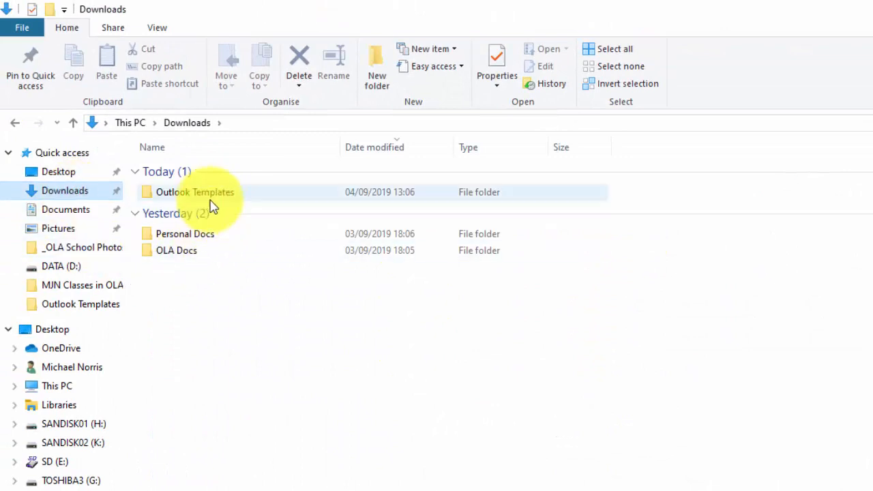
pyautogui.moveTo(215, 205)
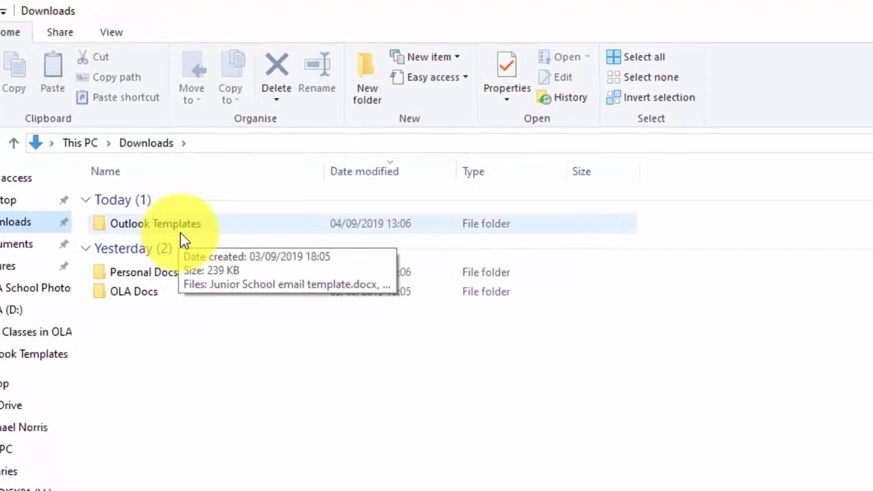
pyautogui.doubleClick(220, 200)
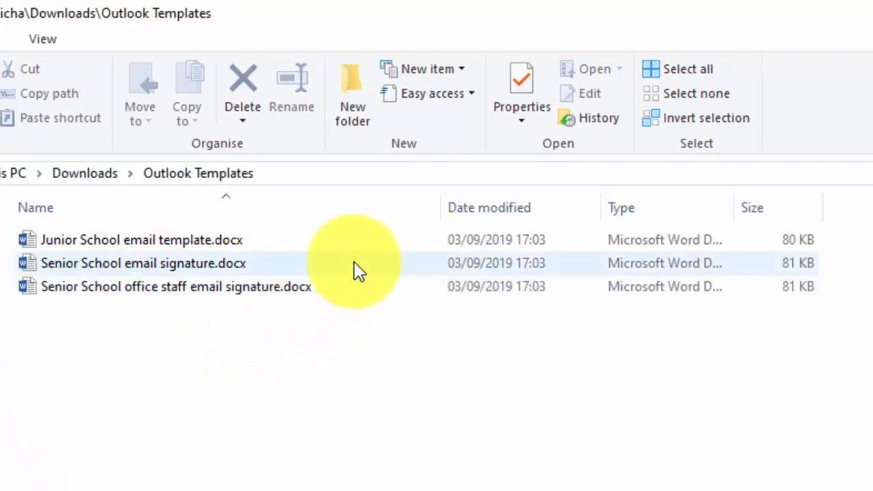
pyautogui.moveTo(156, 278)
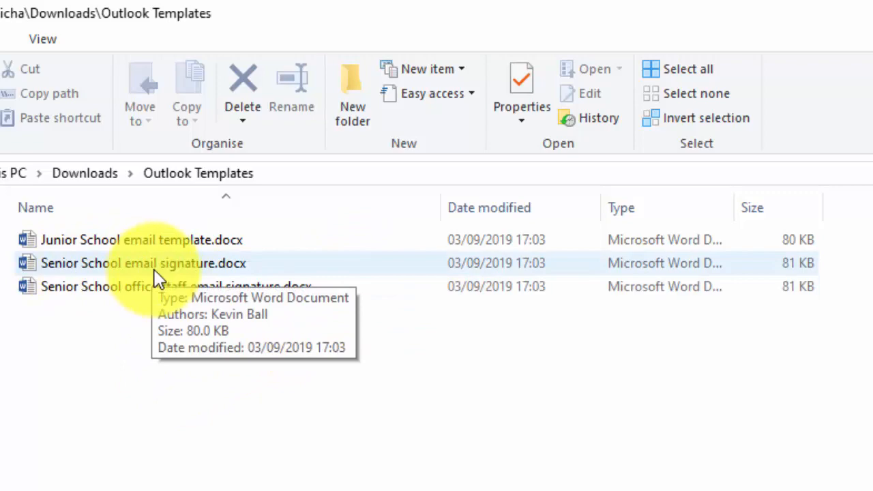
pyautogui.doubleClick(191, 263)
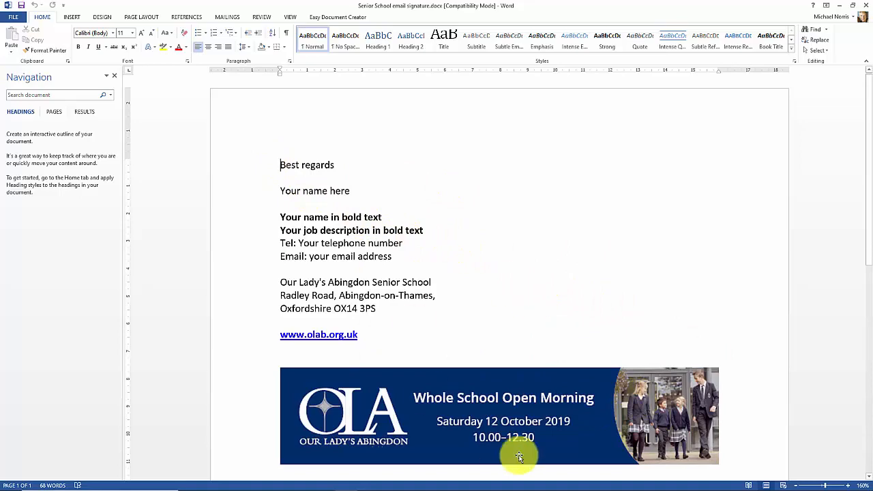
# - Replace the template's placeholders with the sender's names, "Teacher", phone number and e-mail address, and copy everything from "Best regards" through the banner image
pyautogui.moveTo(350, 192); pyautogui.dragTo(276, 194)
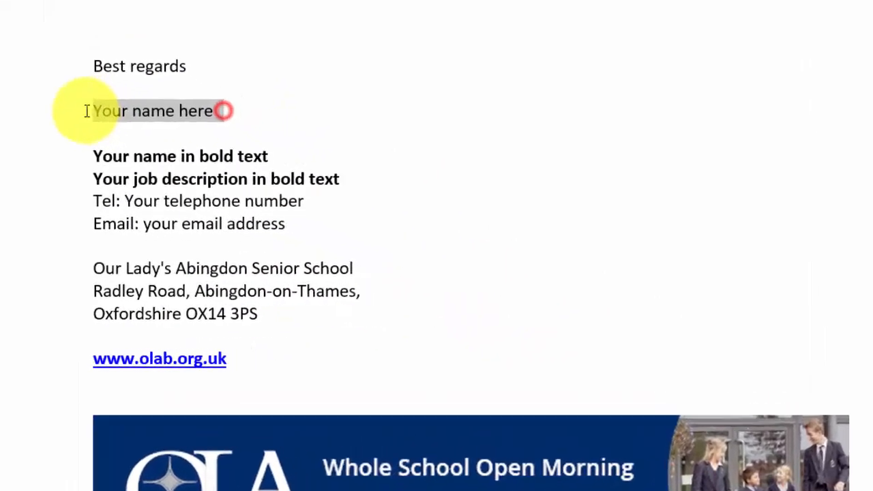
pyautogui.write('Michael')
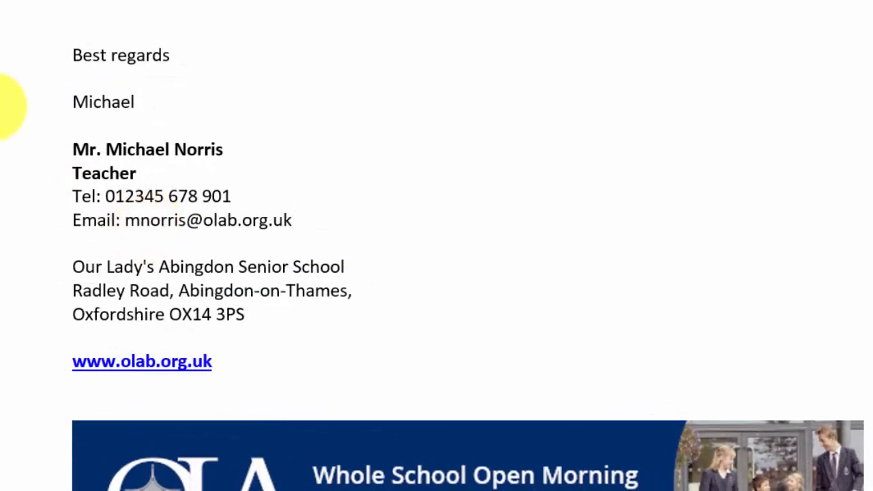
pyautogui.moveTo(47, 53)
pyautogui.mouseDown()
pyautogui.moveTo(50, 98)
pyautogui.moveTo(196, 381)
pyautogui.moveTo(603, 490)
pyautogui.moveTo(872, 490)
pyautogui.mouseUp()
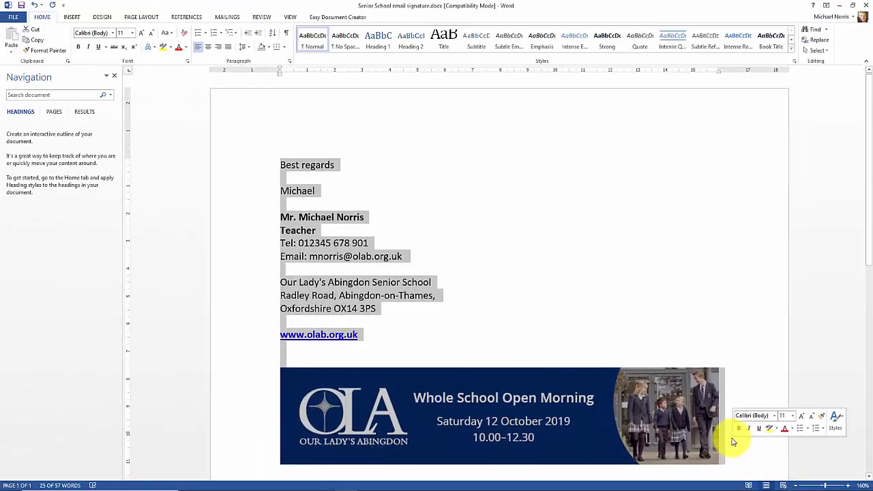
pyautogui.hotkey('ctrl', 'c')
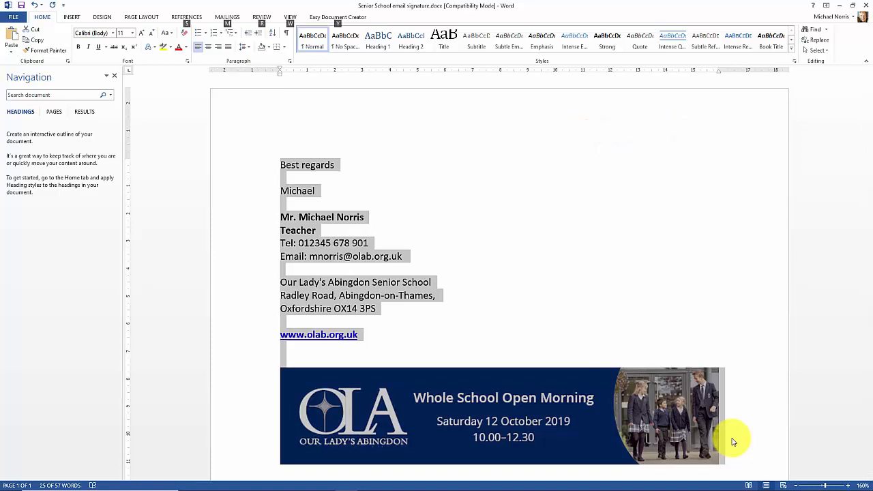
# - Switch back to Outlook's signature editor, replace the business signature's text with the copied template content including the banner, and save it
pyautogui.hotkey('alt', 'Tab')
pyautogui.hotkey('alt', 'Tab')
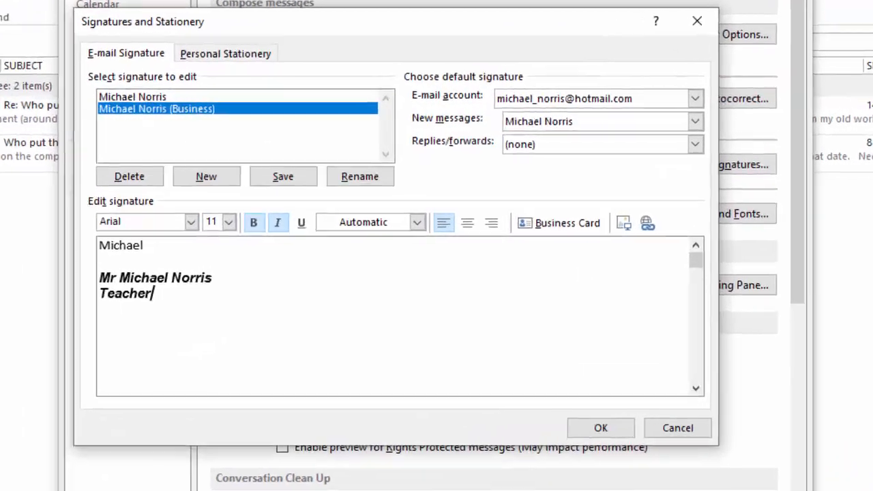
pyautogui.moveTo(156, 293)
pyautogui.mouseDown()
pyautogui.moveTo(82, 279)
pyautogui.moveTo(87, 251)
pyautogui.mouseUp()
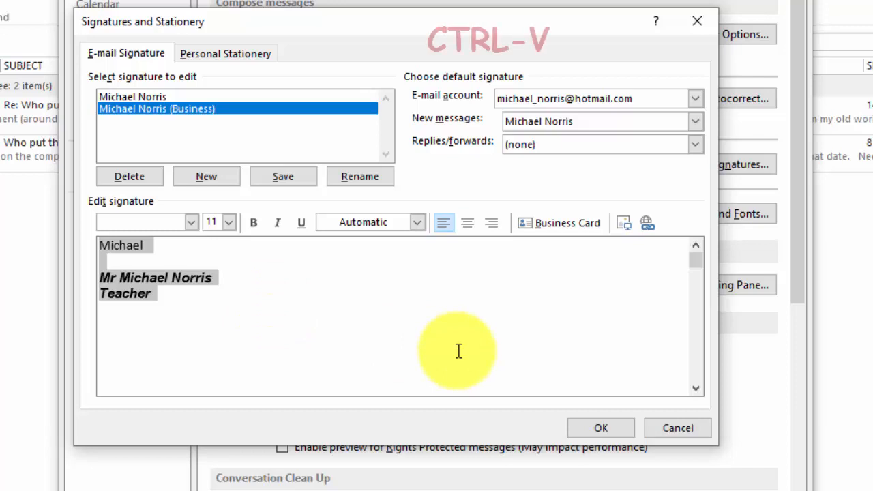
pyautogui.hotkey('ctrl', 'v')
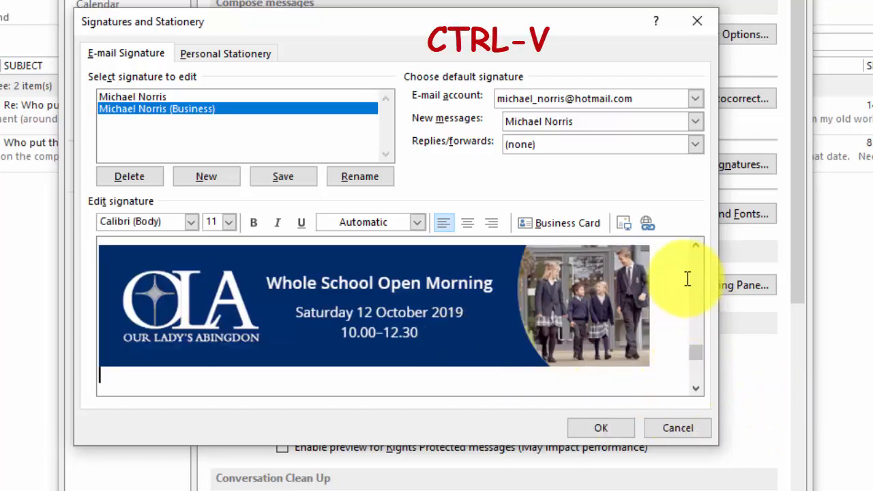
pyautogui.click(695, 250)
pyautogui.click(695, 251)
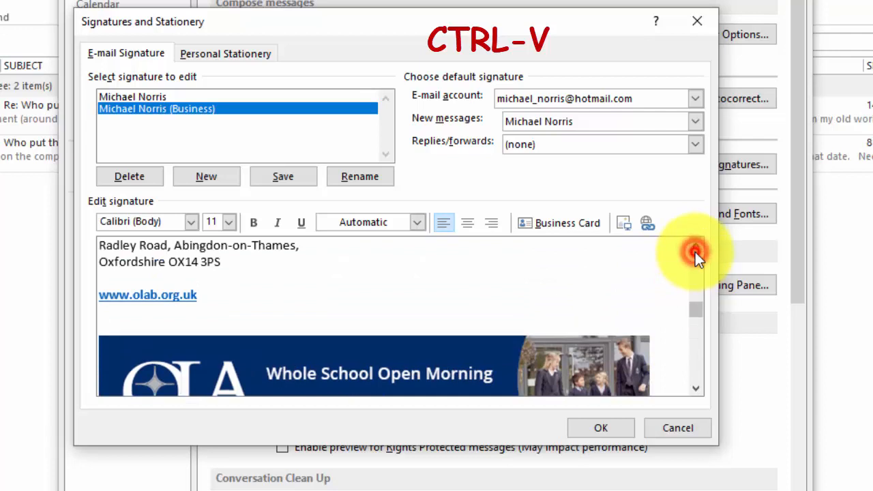
pyautogui.click(695, 251)
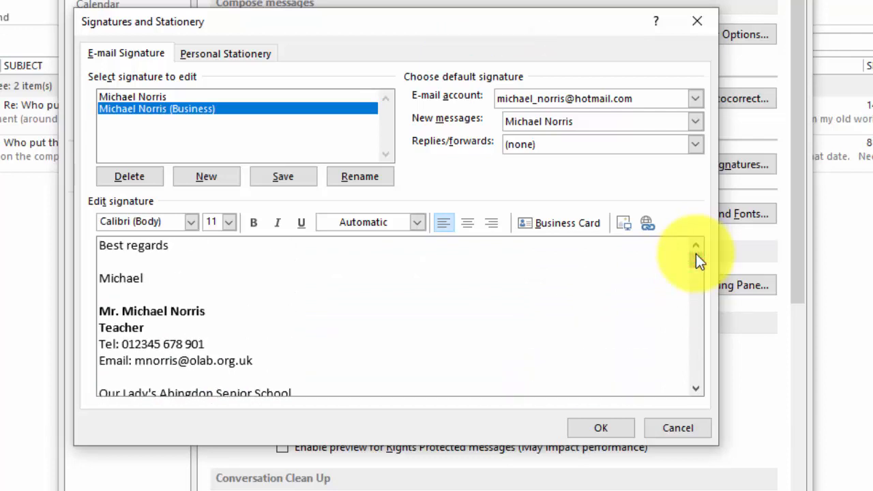
pyautogui.click(278, 176)
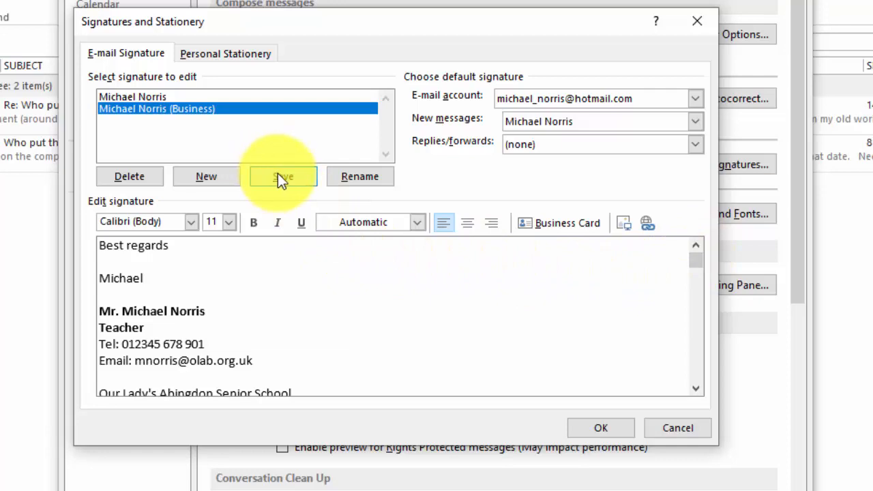
pyautogui.click(278, 174)
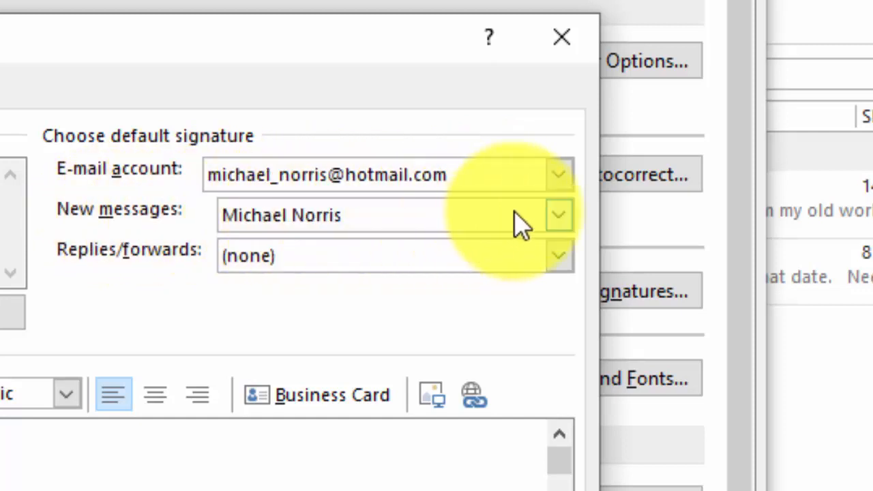
# - Set the business signature as the default for both new messages and replies/forwards, and confirm the Outlook options
pyautogui.click(559, 214)
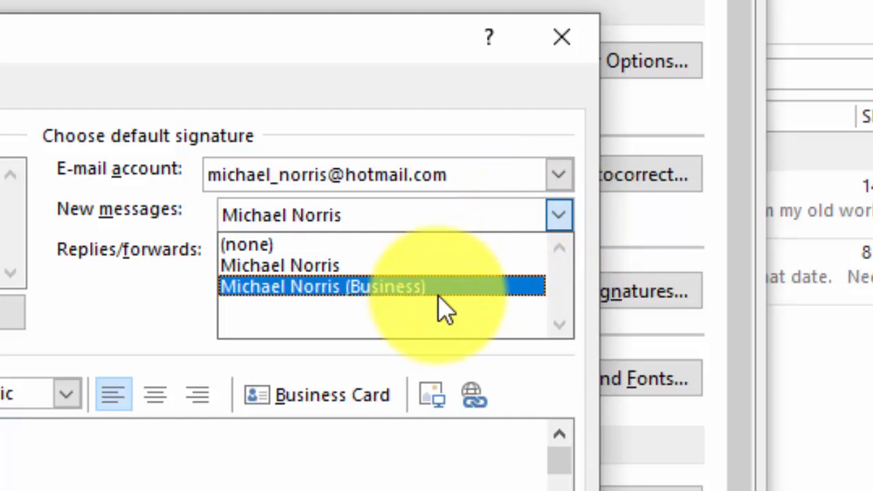
pyautogui.click(442, 289)
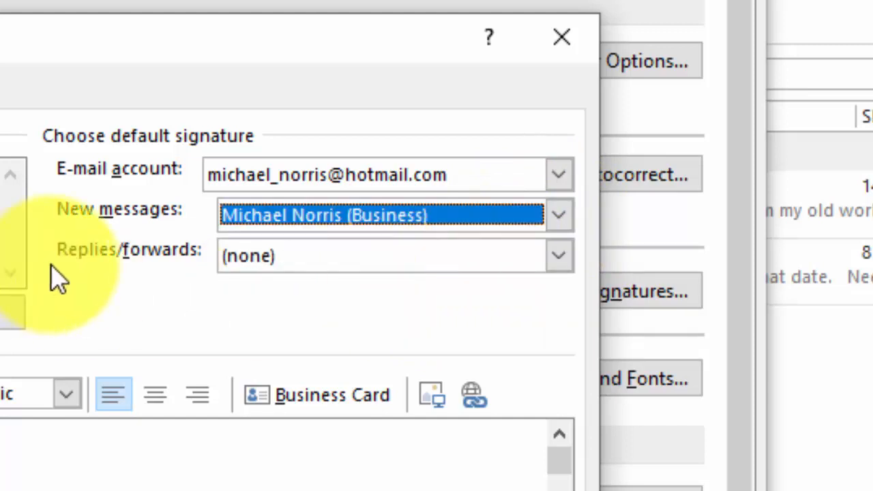
pyautogui.click(551, 259)
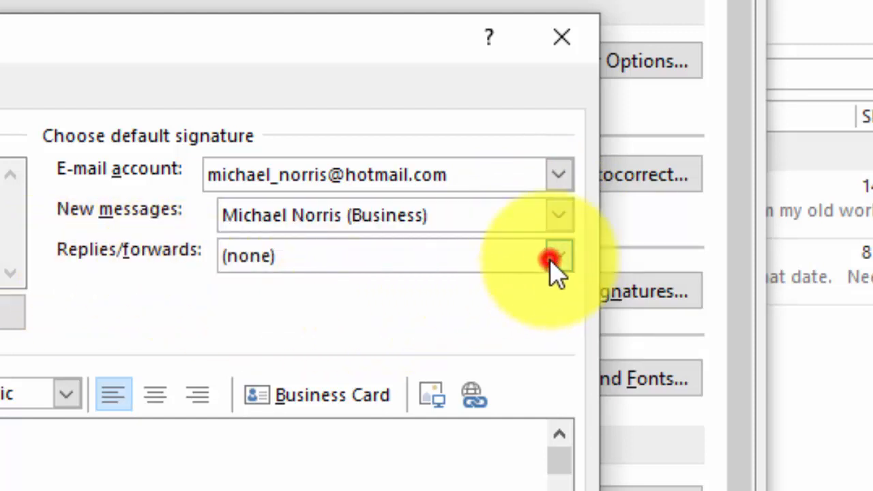
pyautogui.click(415, 326)
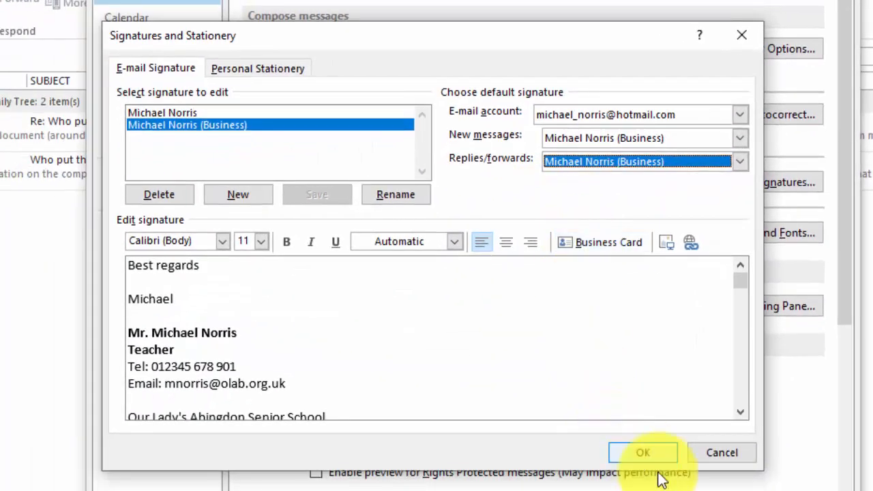
pyautogui.click(660, 453)
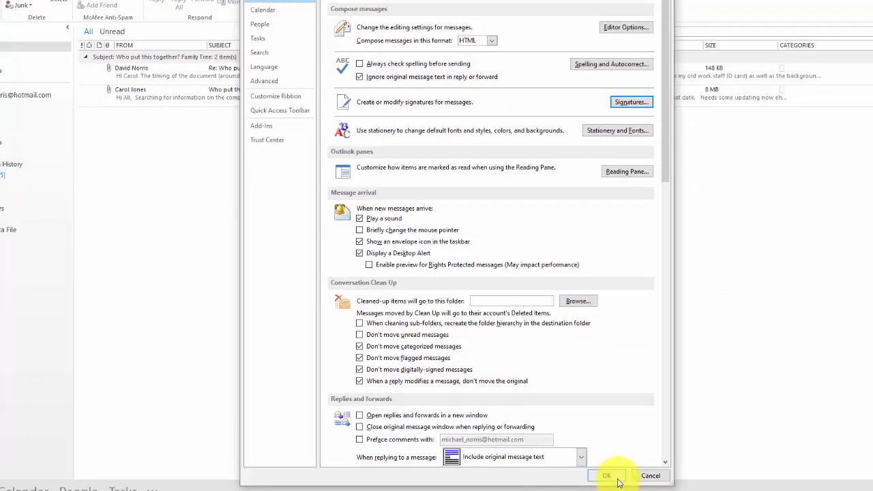
pyautogui.click(617, 477)
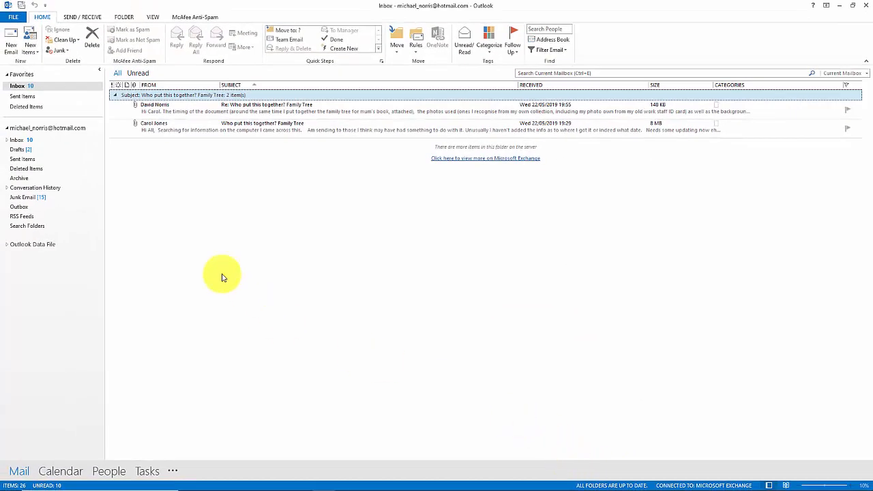
# - Create a new e-mail, delete its business signature from "Best regards" through the banner, and insert the original non-business signature instead
pyautogui.click(14, 47)
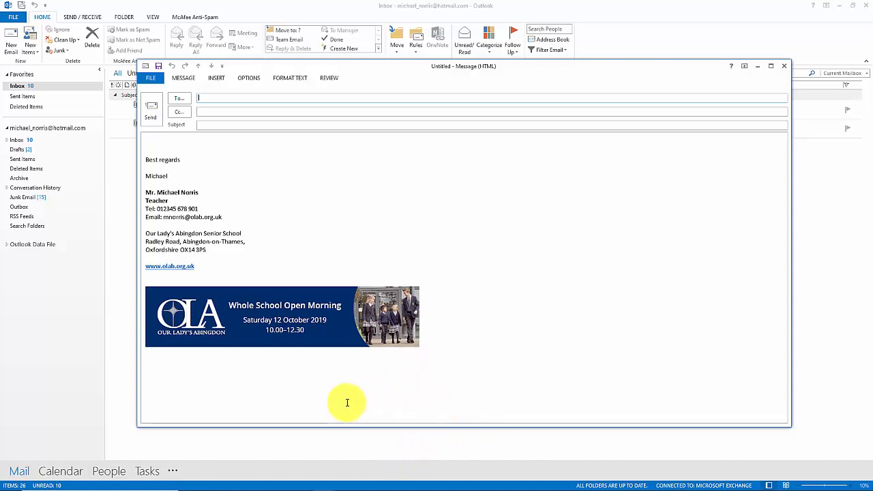
pyautogui.moveTo(444, 335); pyautogui.dragTo(140, 160)
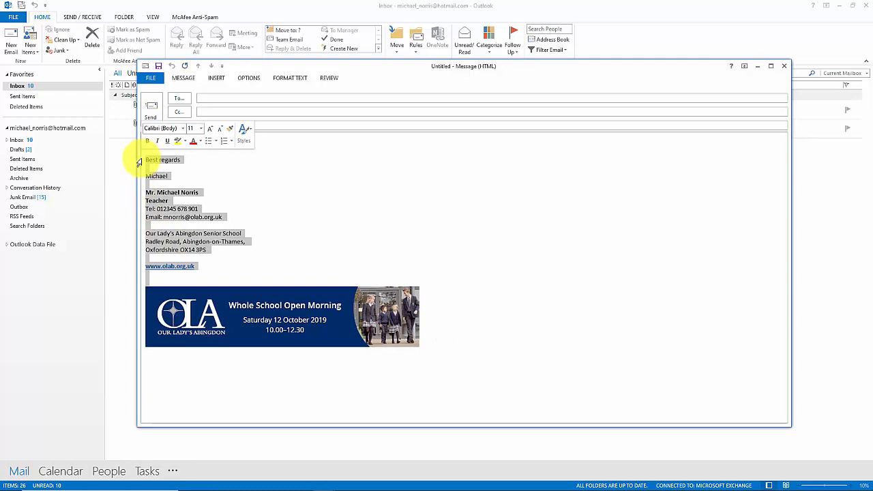
pyautogui.press('Delete')
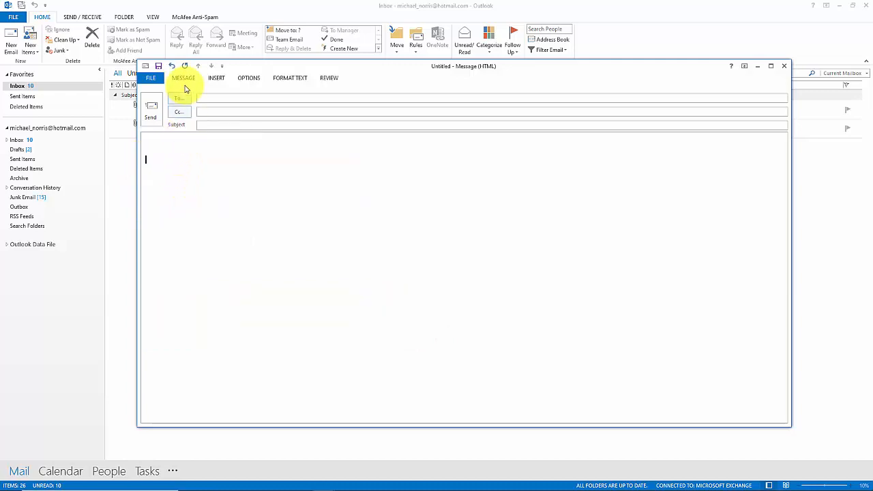
pyautogui.click(185, 79)
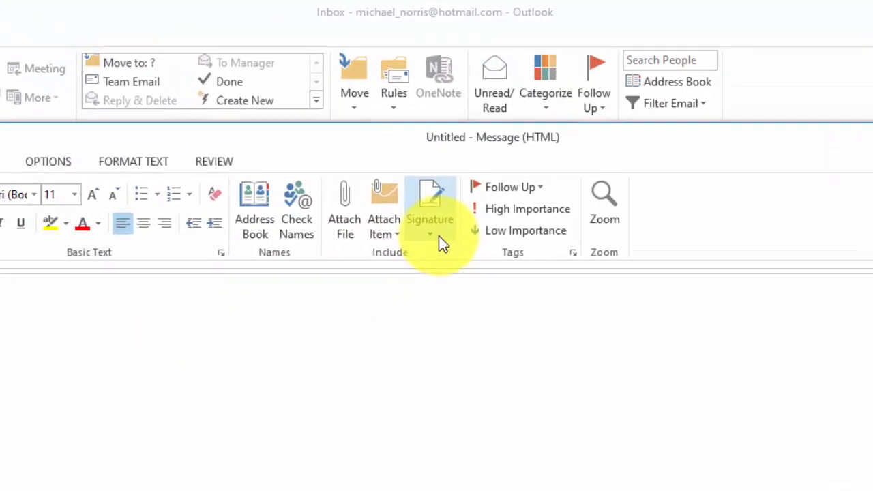
pyautogui.click(439, 239)
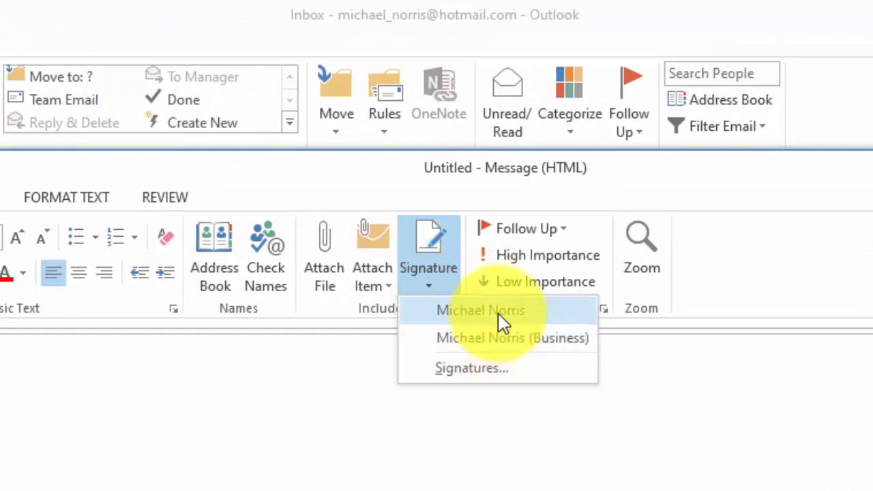
pyautogui.click(497, 313)
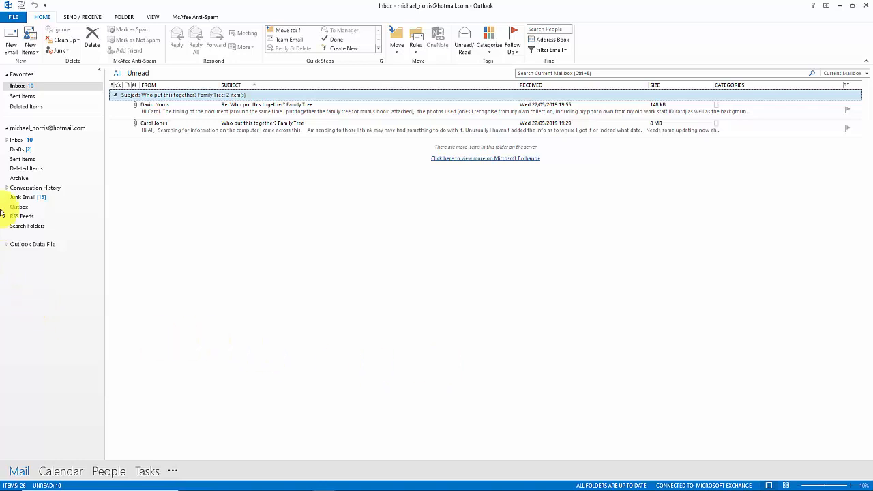
# - Create a new e-mail and, from its signature settings, add a new signature named with the sender's full name plus "(Personal)"
pyautogui.click(11, 42)
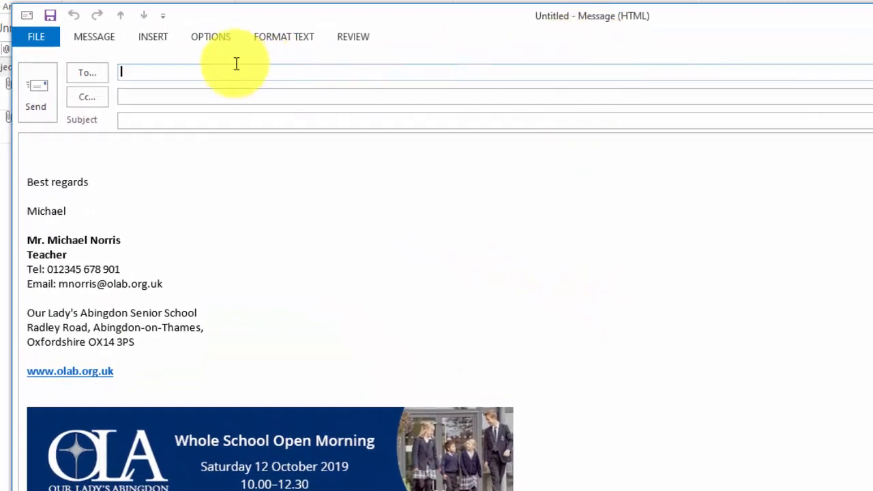
pyautogui.click(89, 35)
pyautogui.click(551, 102)
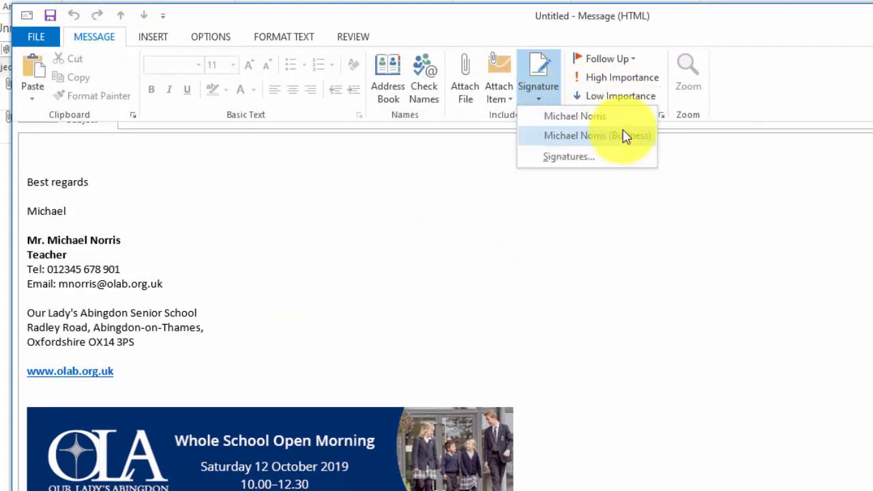
pyautogui.click(591, 159)
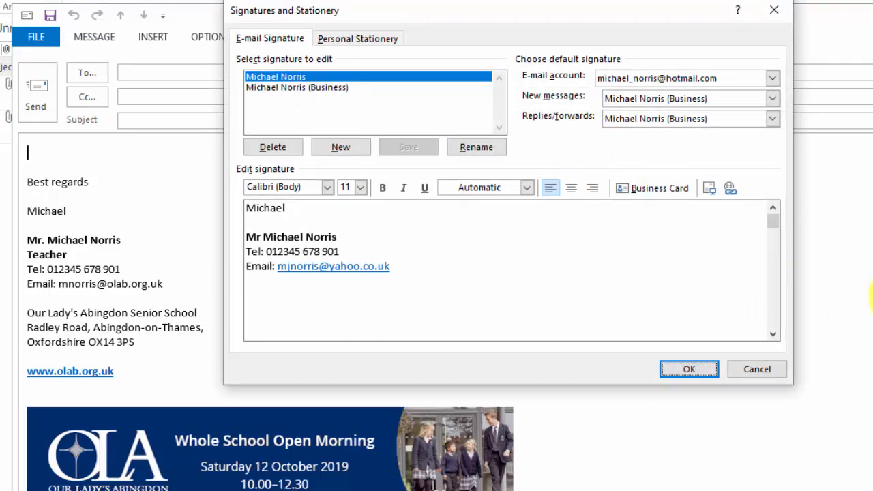
pyautogui.click(336, 148)
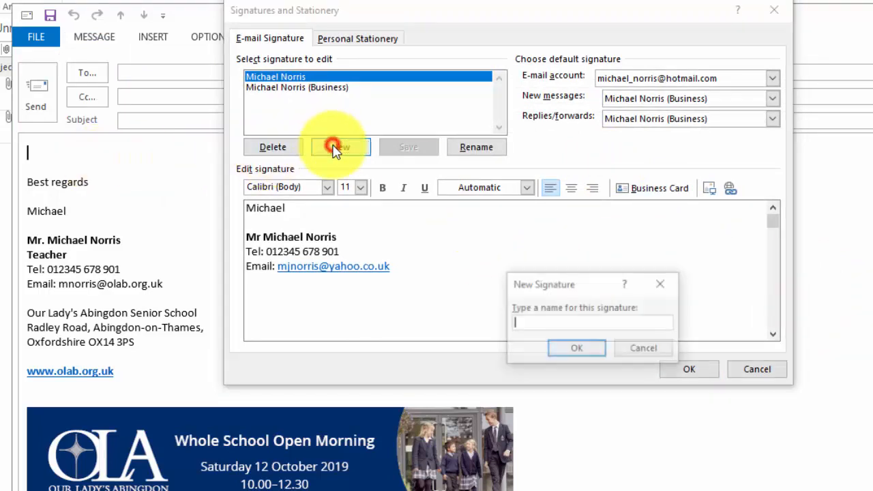
pyautogui.click(623, 325)
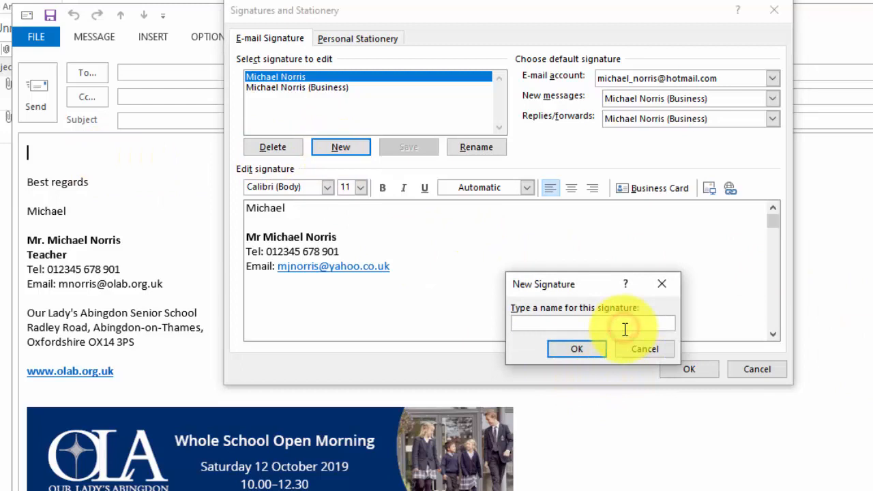
pyautogui.write('Michael Norris (Personal)')
pyautogui.click(563, 355)
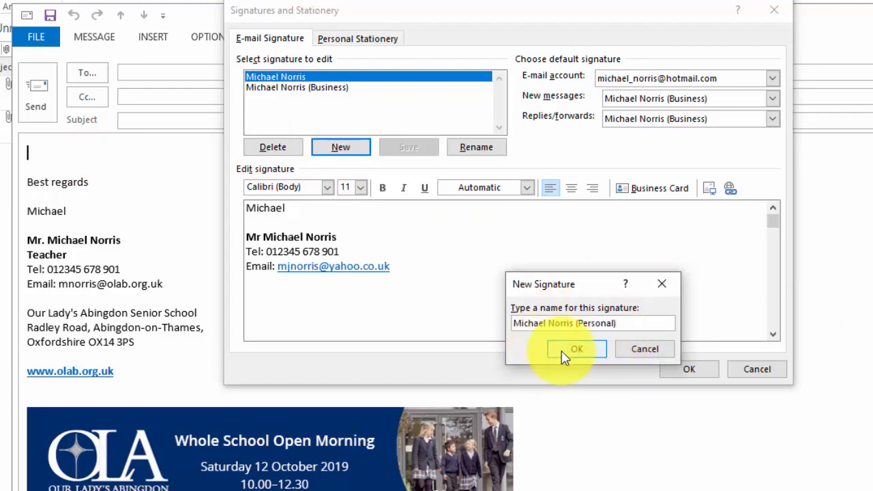
# - Write the personal signature with the sender's short and full names, "Different Role in here", "Tel No" and "Email Address", and save it
pyautogui.click(310, 226)
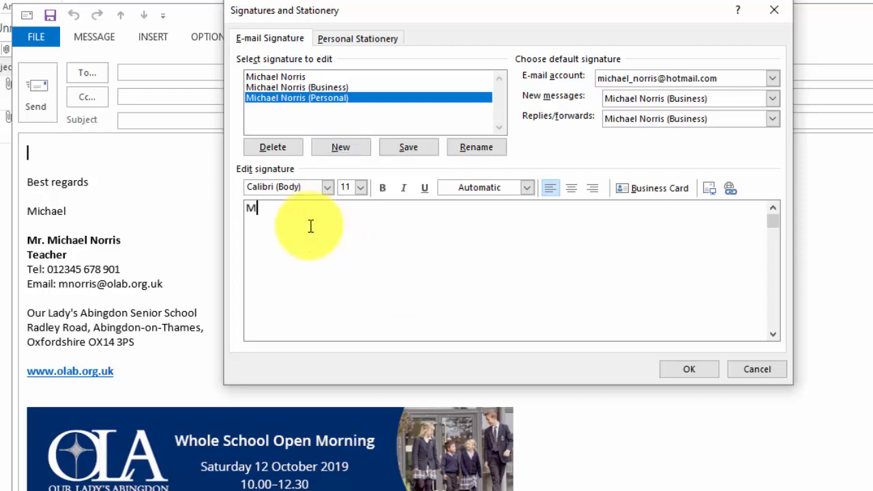
pyautogui.write('Mike')
pyautogui.press('Return')
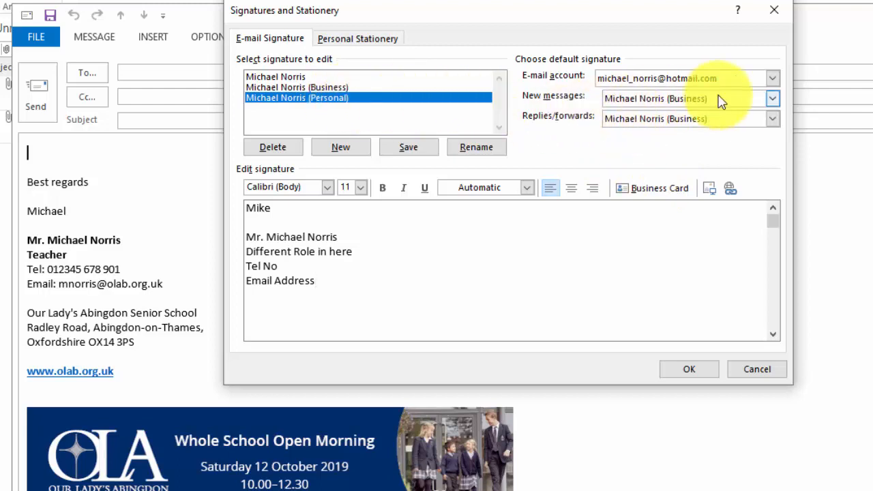
pyautogui.click(412, 150)
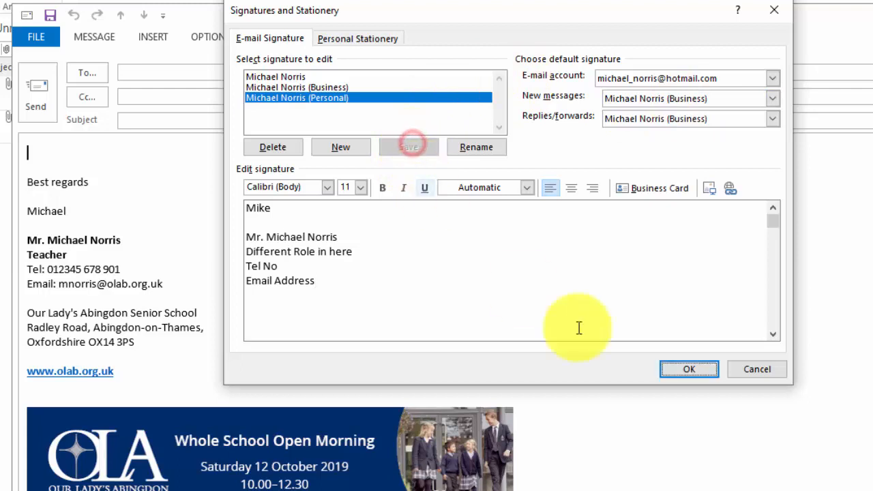
pyautogui.click(689, 371)
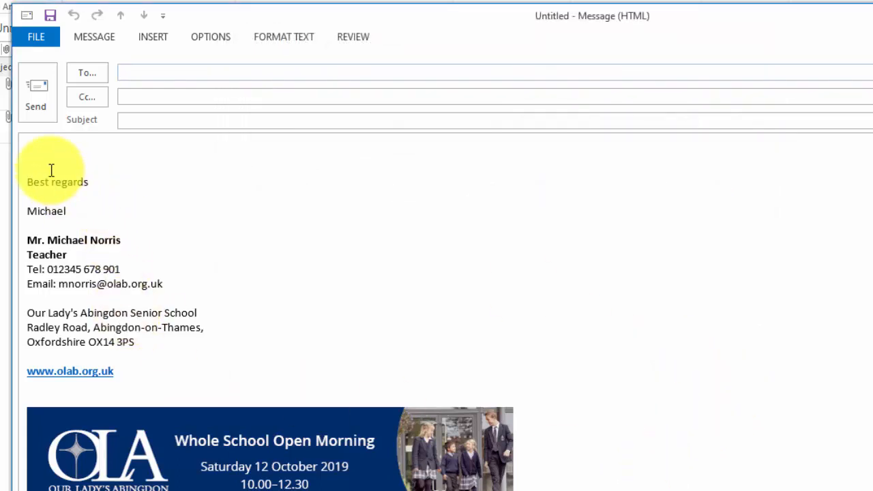
# - Clear the whole body of the new e-mail and insert the "(Personal)" signature
pyautogui.click(30, 146)
pyautogui.hotkey('ctrl', 'a')
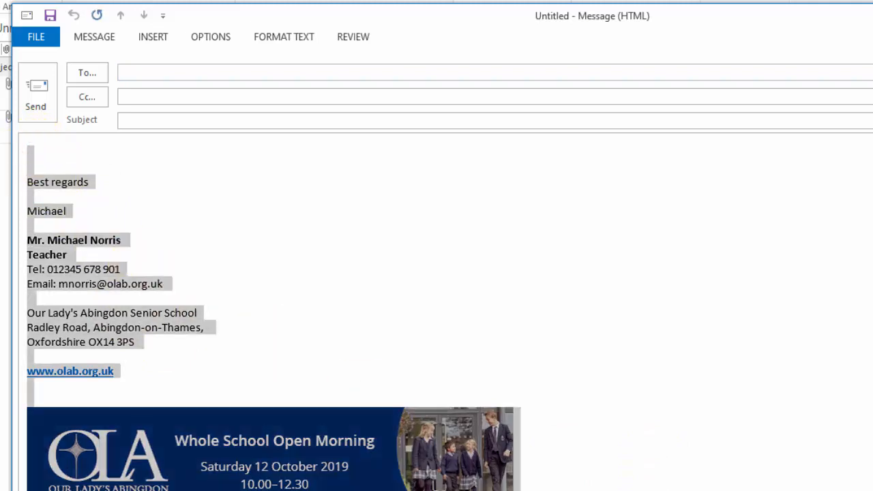
pyautogui.press('Delete')
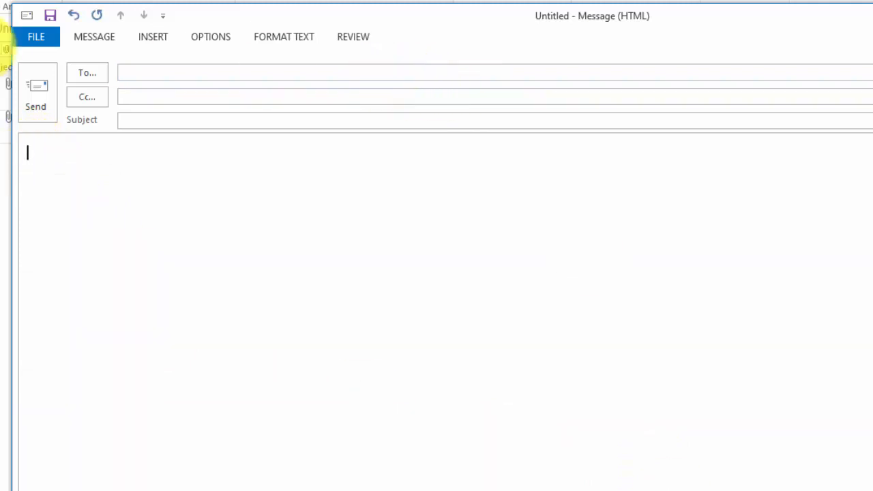
pyautogui.click(92, 37)
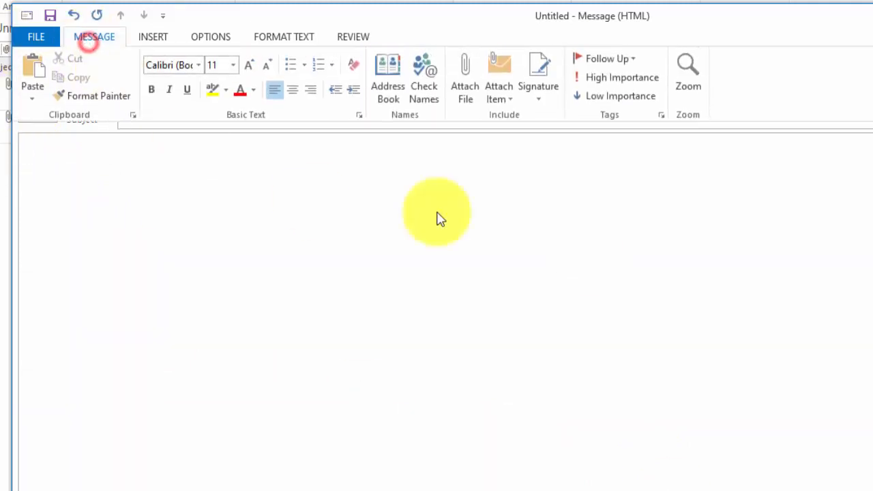
pyautogui.click(554, 101)
pyautogui.click(631, 156)
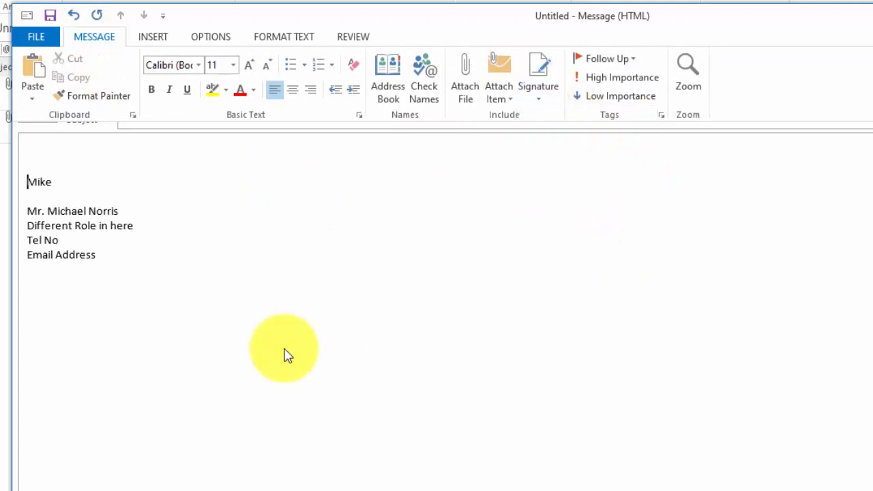